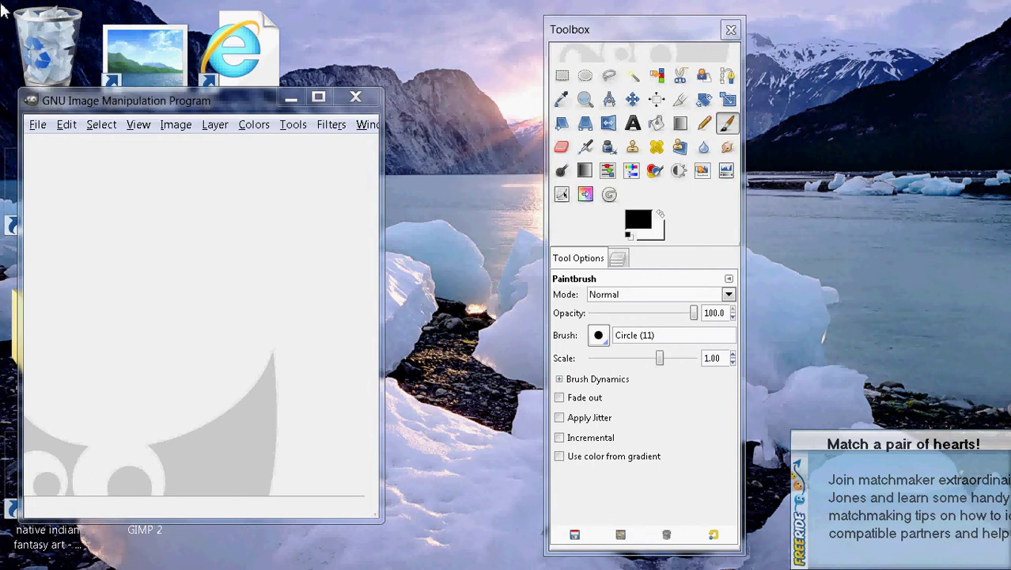
- Create a new 640×400 pixel white image using File > New with default settings
click(38, 125)
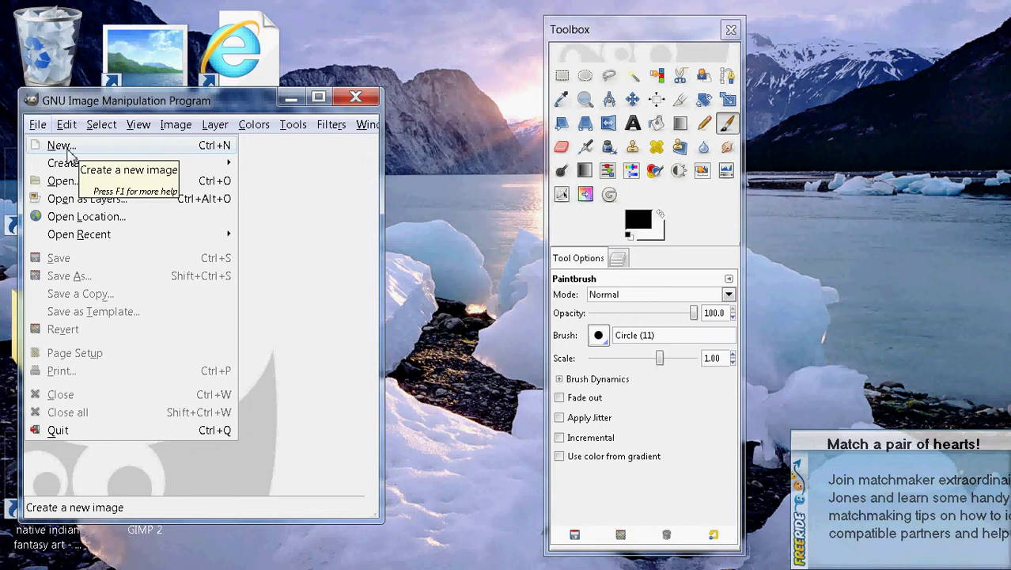
click(69, 149)
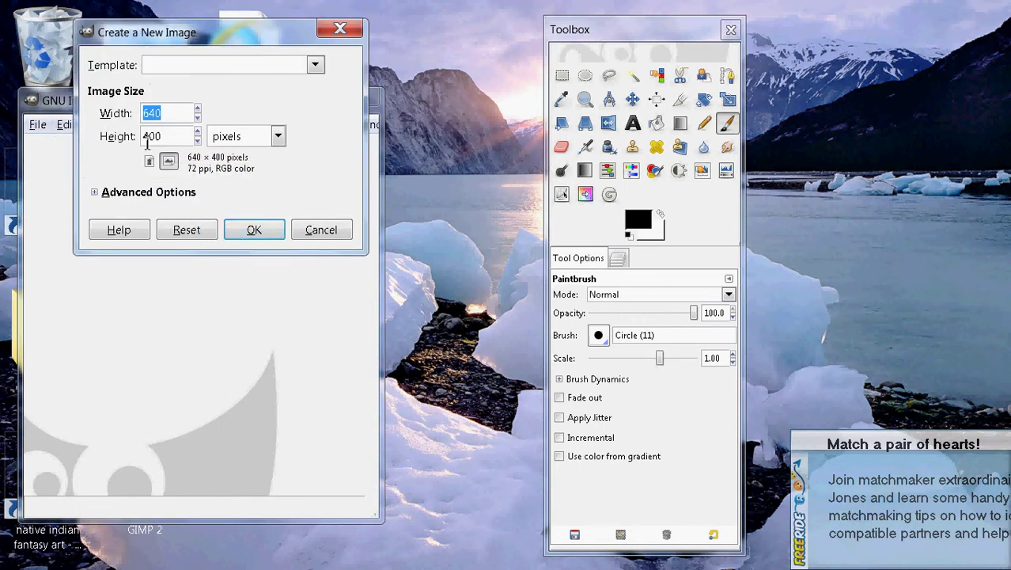
click(258, 231)
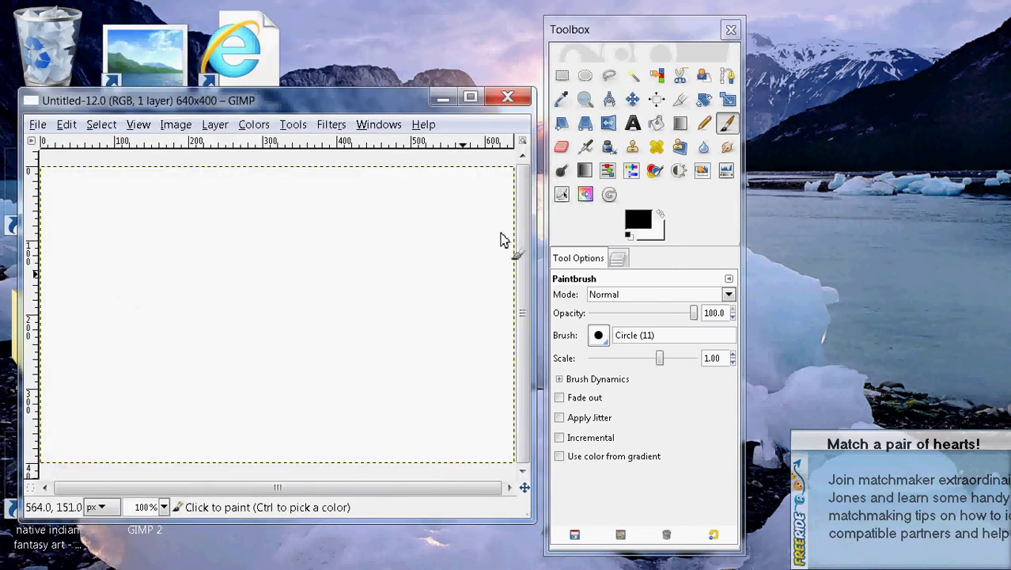
- With the Paintbrush, paint a straight line slanting up-right on the canvas's left side
click(726, 126)
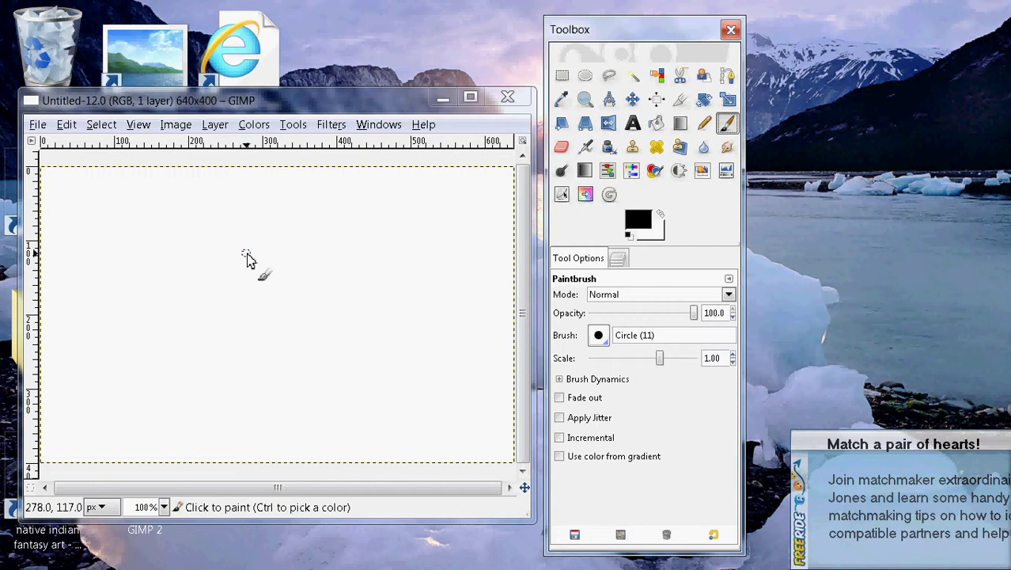
click(246, 254)
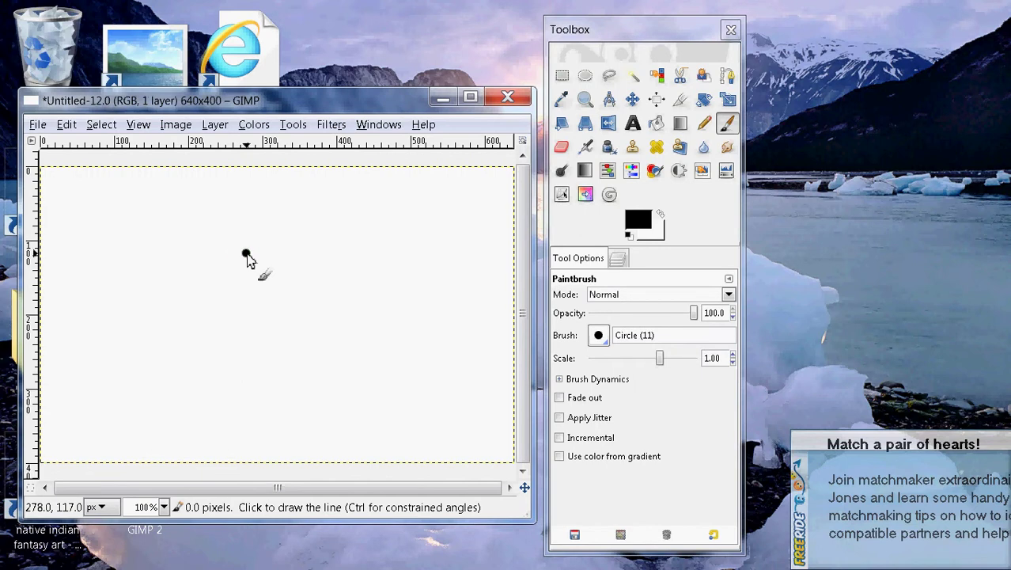
shift+click(164, 286)
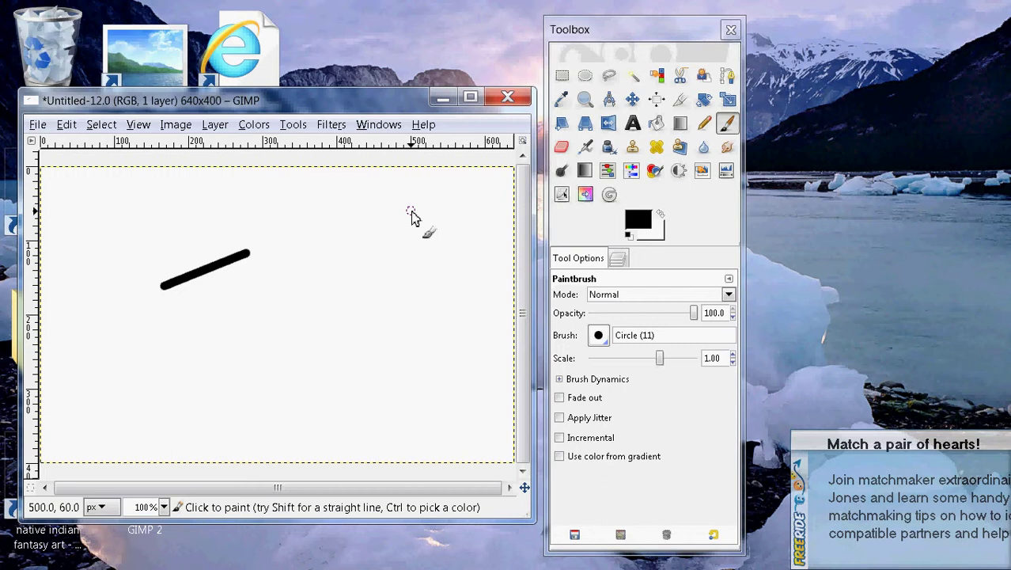
- Paint a second straight line from upper right down-left, and start a third lower line
click(412, 213)
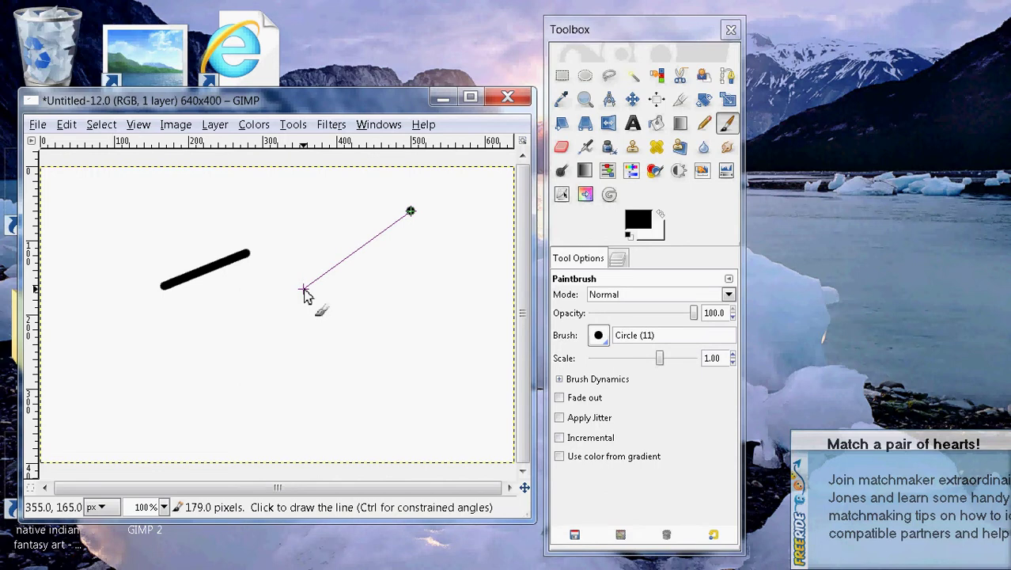
shift+click(303, 290)
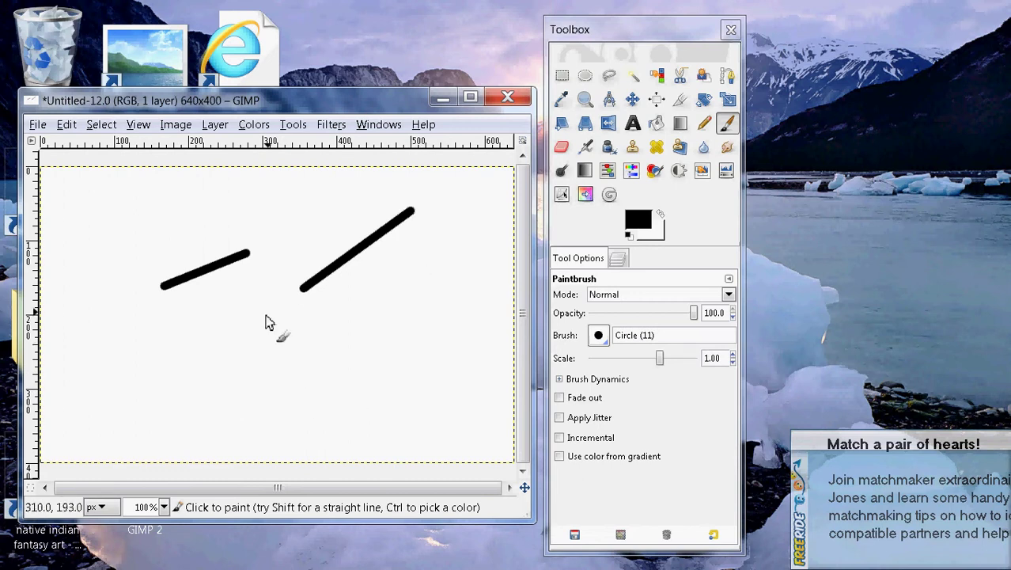
click(389, 341)
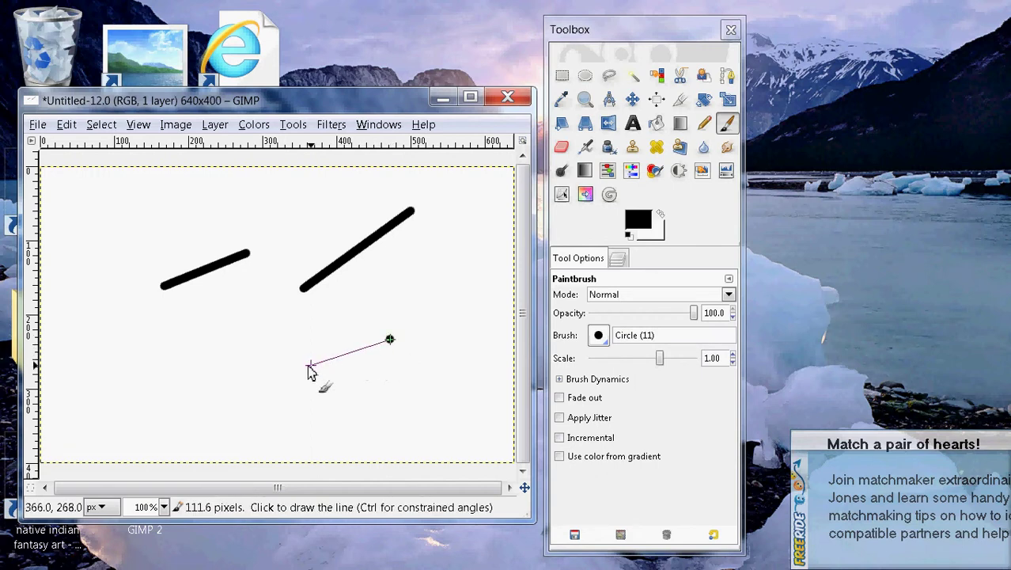
- Finish the lower line and add three connected straight sides closing a quadrilateral
shift+click(261, 379)
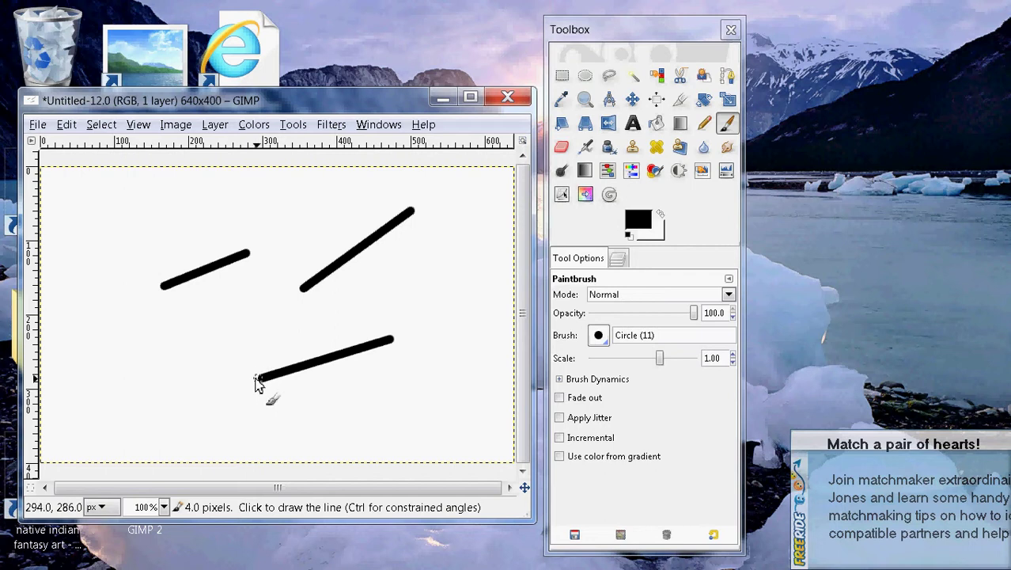
shift+click(183, 345)
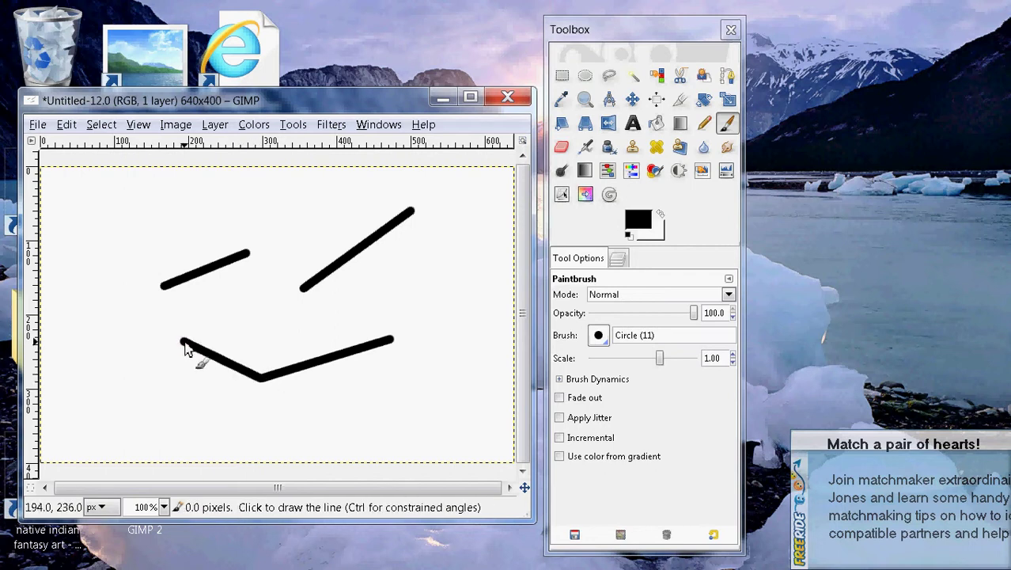
shift+click(265, 277)
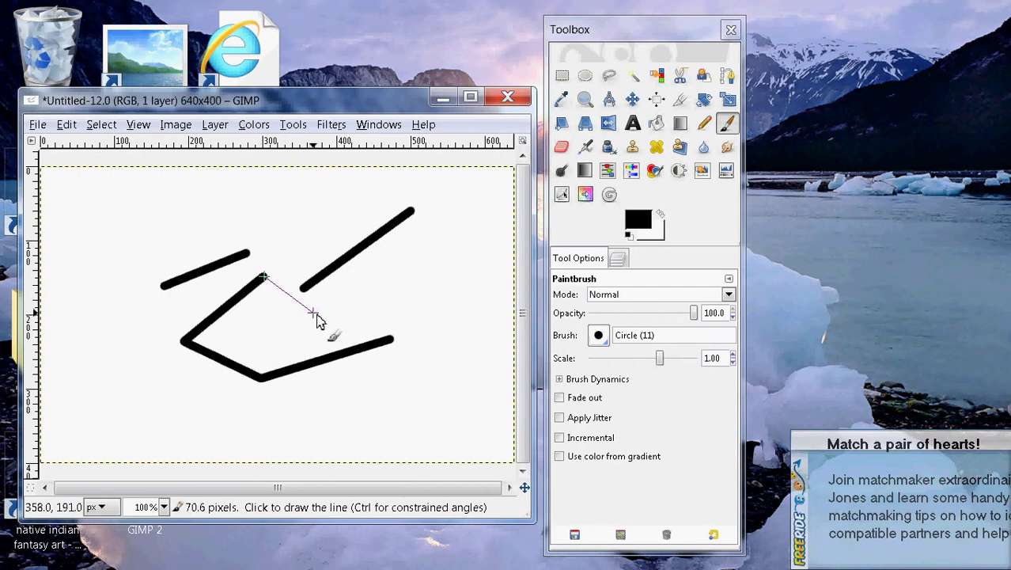
shift+click(391, 339)
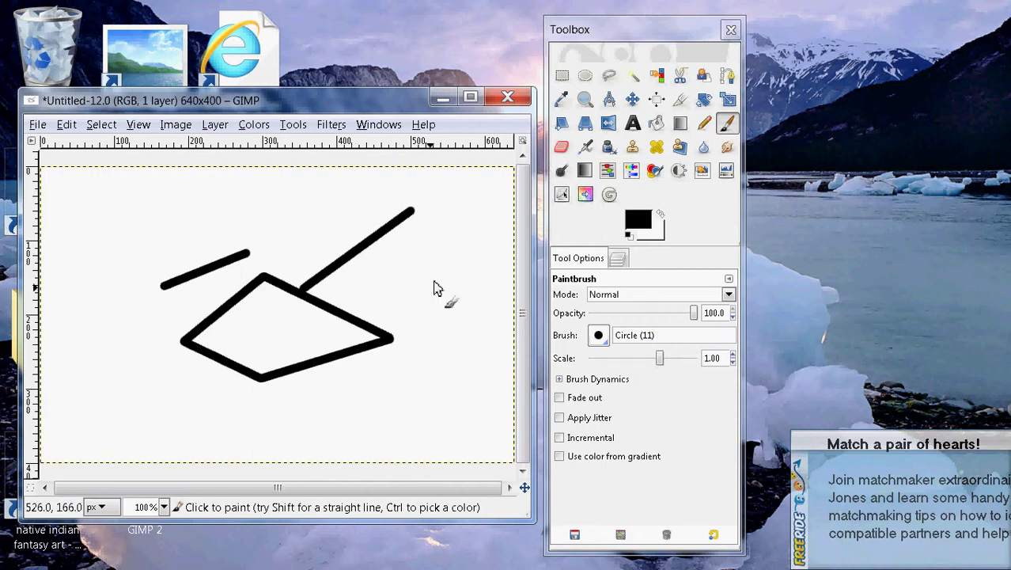
- Shift-click a closed zigzag outline right of the quadrilateral and patch its bottom corner
click(440, 236)
key(shift)
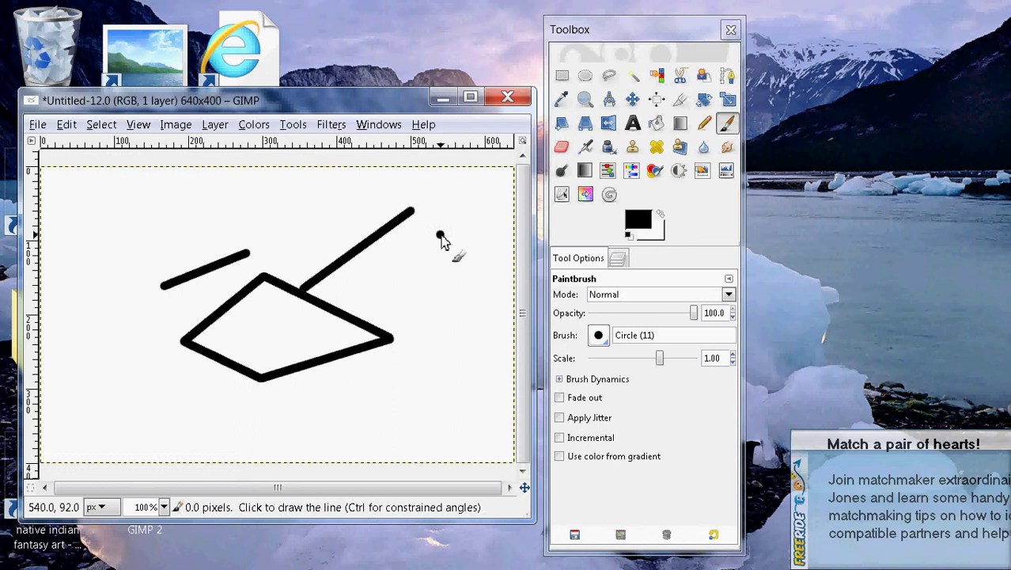
shift+click(396, 281)
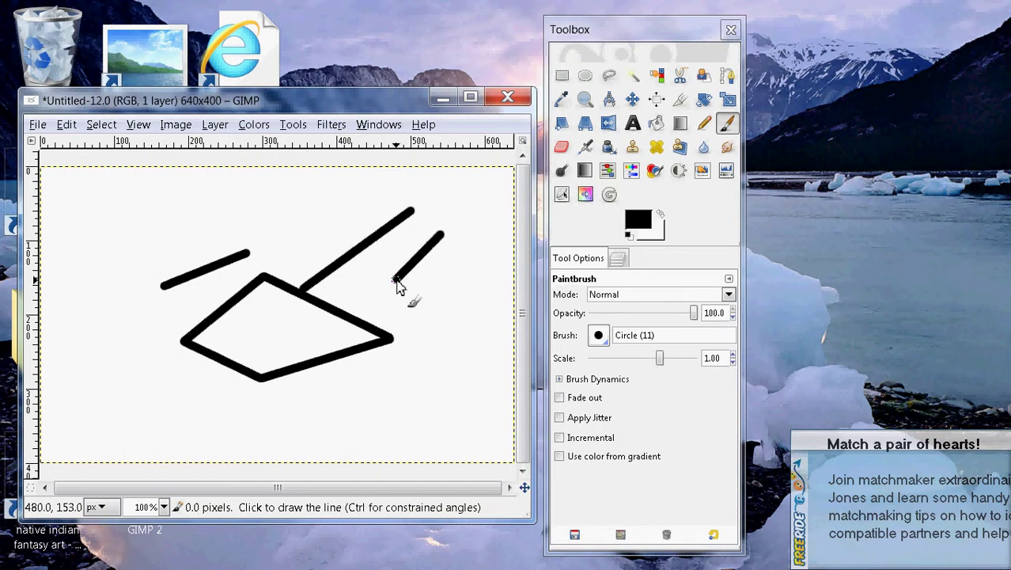
shift+click(420, 325)
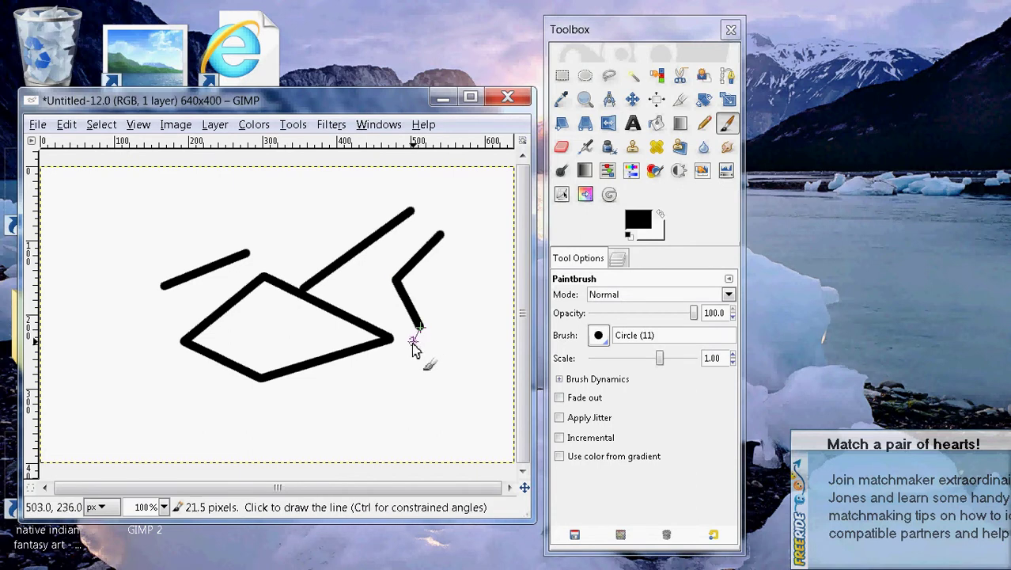
shift+click(373, 374)
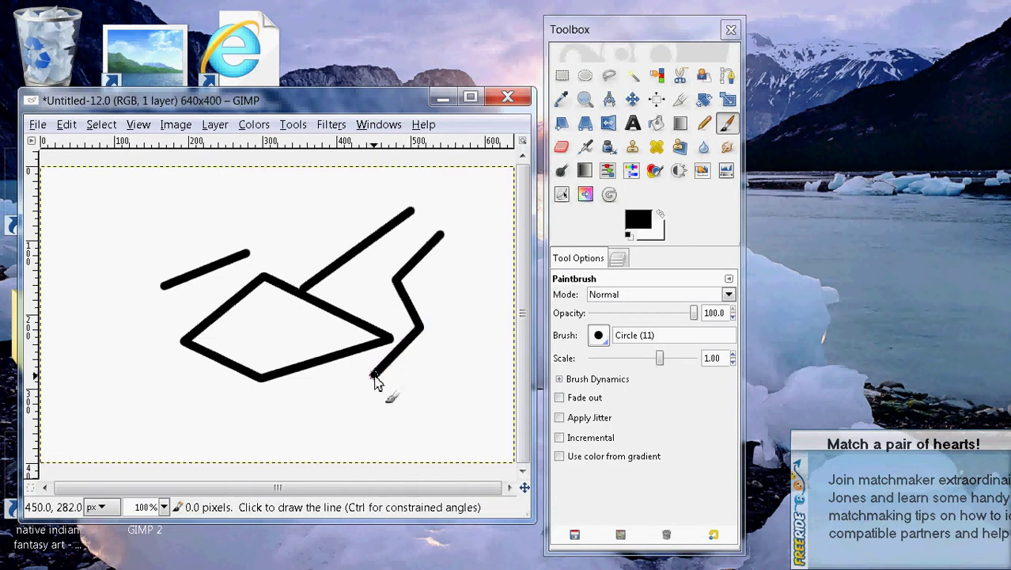
shift+click(410, 397)
shift+click(455, 346)
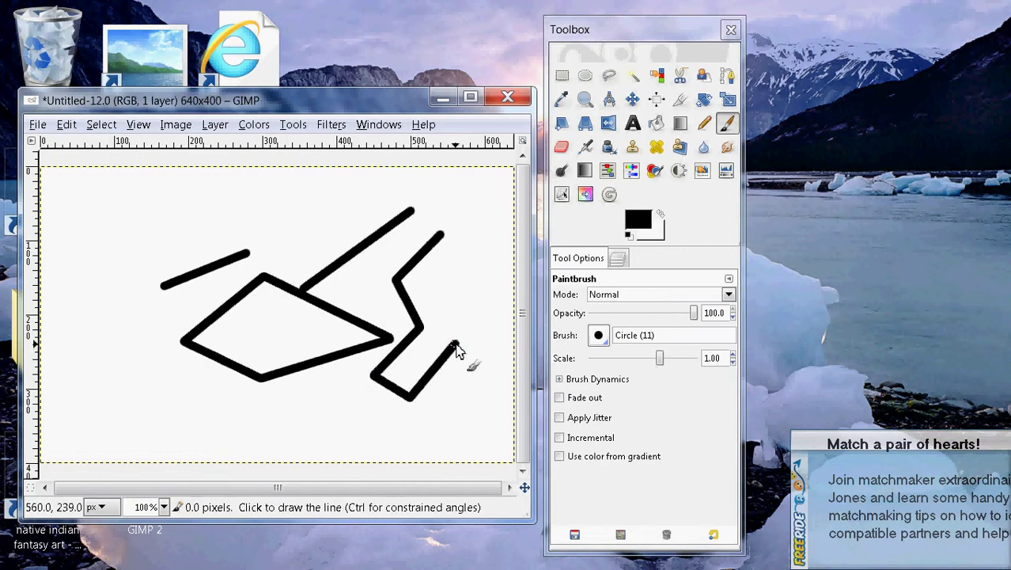
shift+click(434, 278)
shift+click(469, 251)
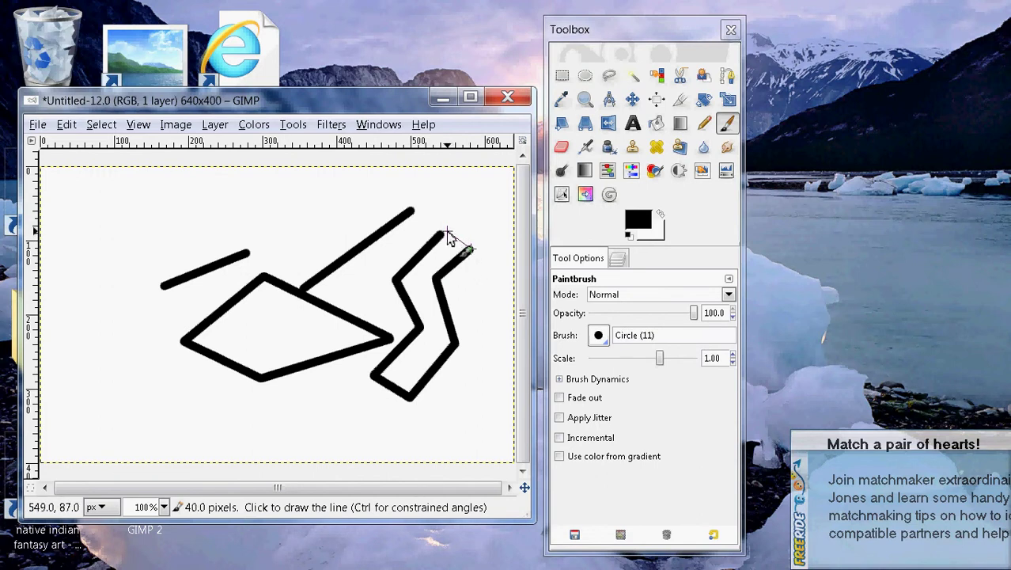
shift+click(442, 231)
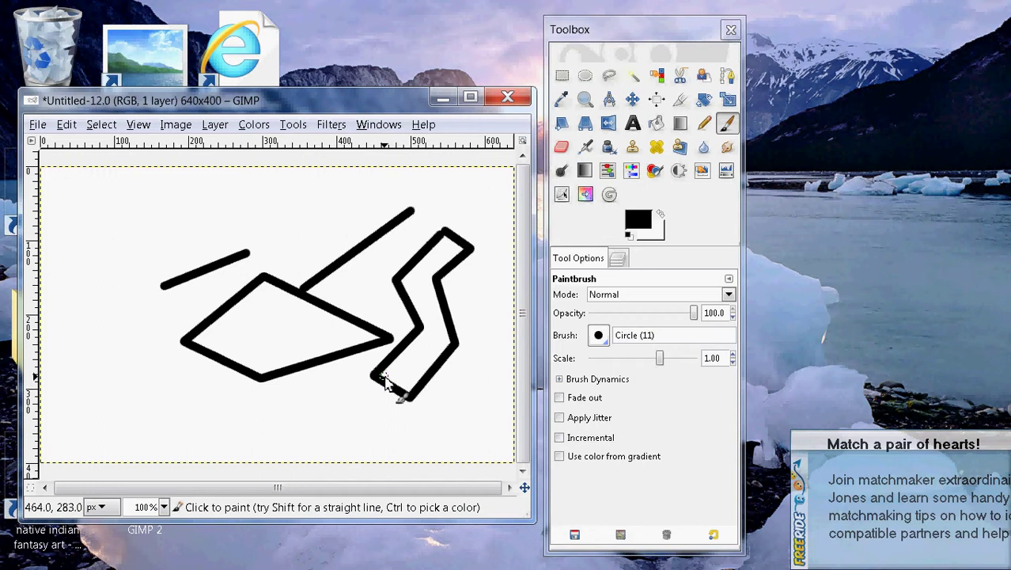
drag(382, 381, 403, 402)
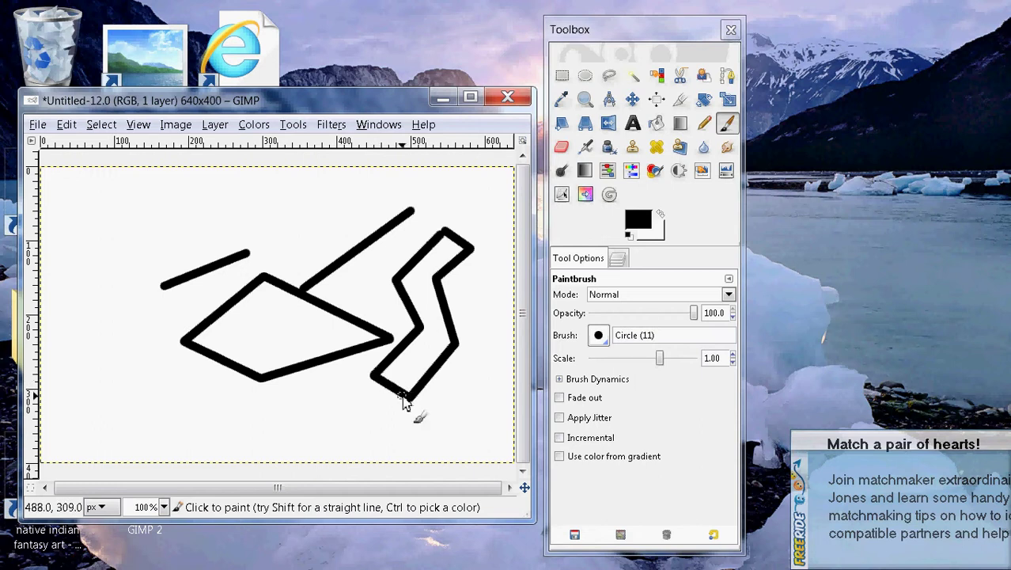